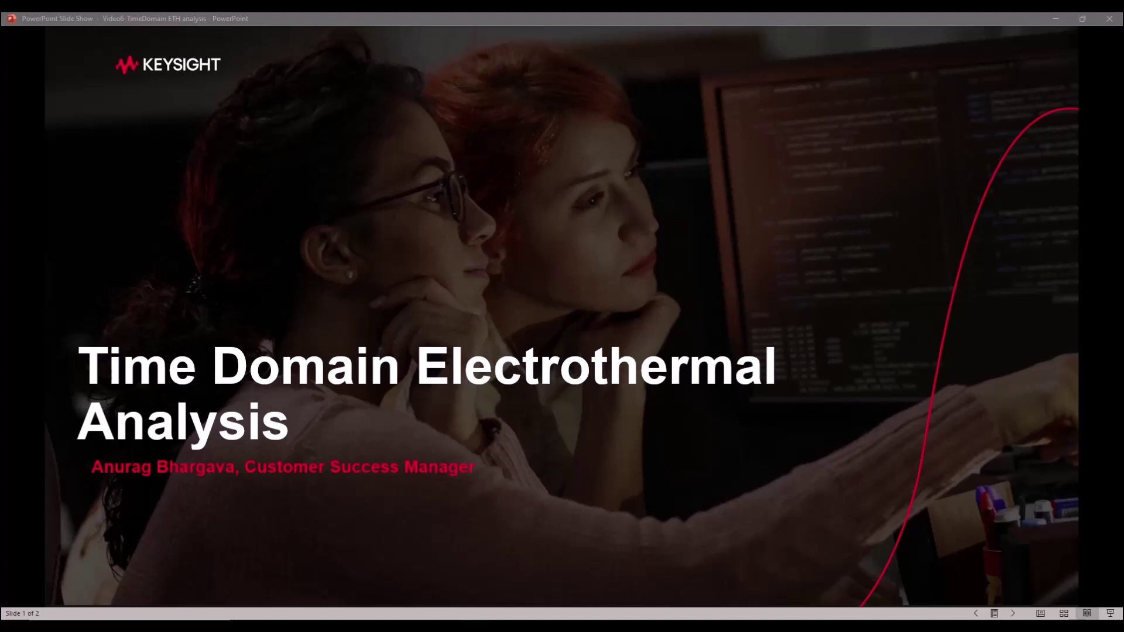
# Switch from the slideshow to the TB_MMIC_Amp_Envelope testbench schematic window
pyautogui.moveTo(615, 608)
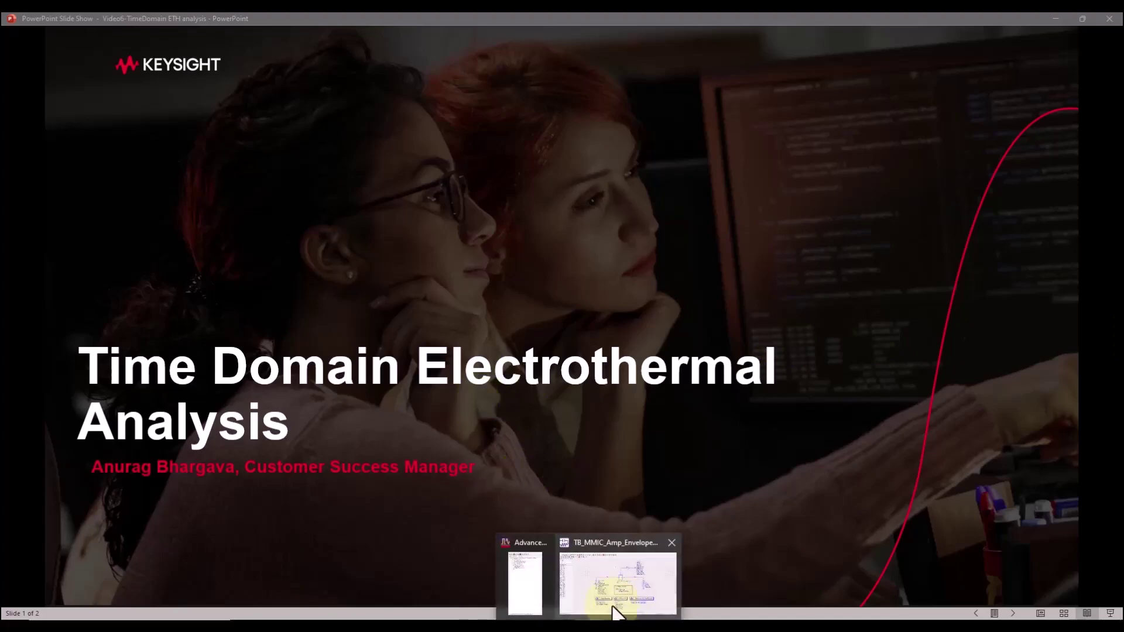
pyautogui.click(619, 559)
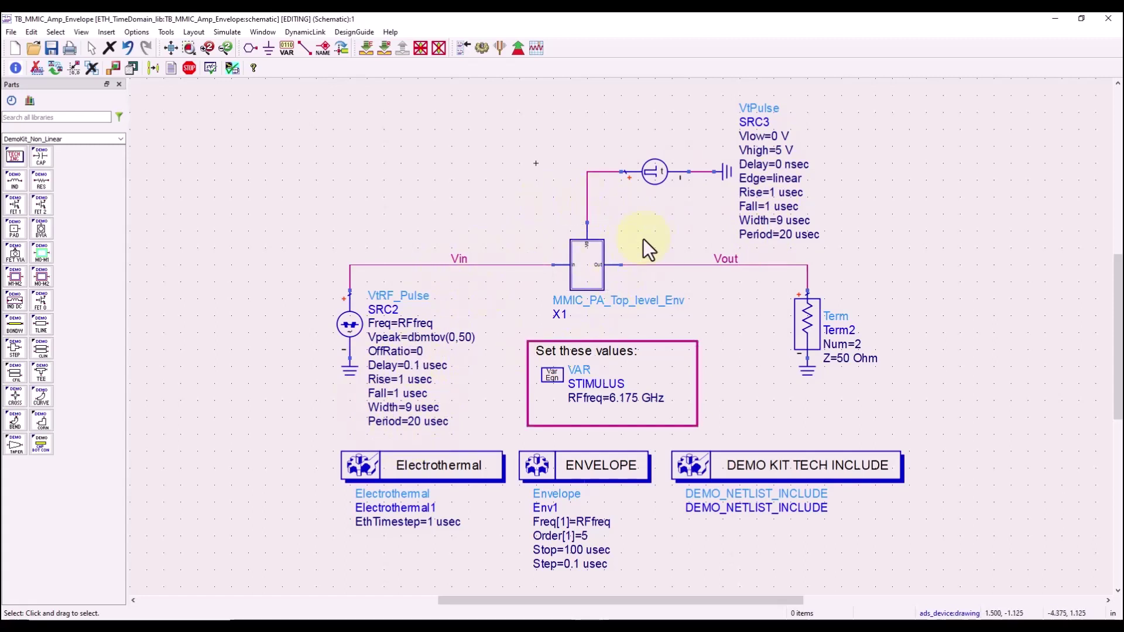
pyautogui.doubleClick(600, 469)
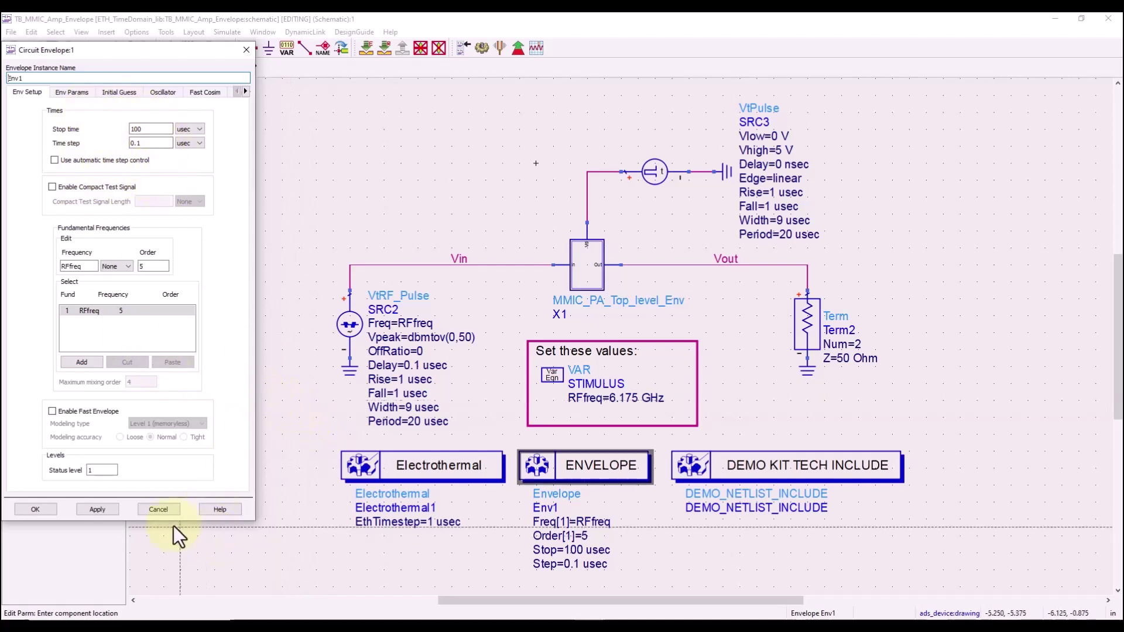
pyautogui.click(158, 510)
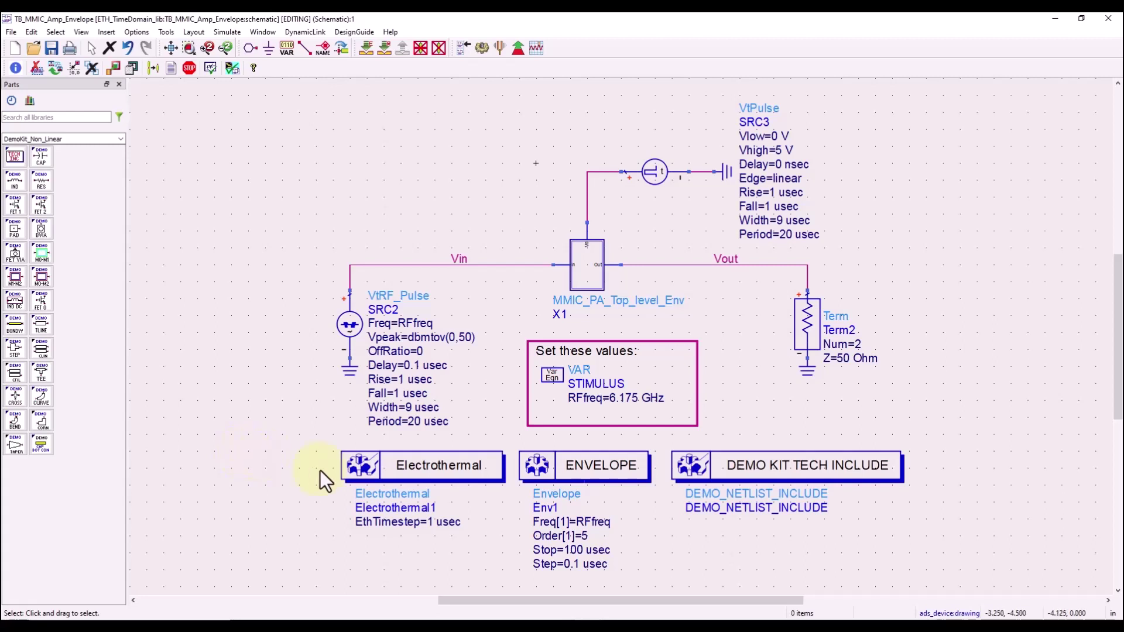
# Open the Electrothermal1 controller's setup and edit its 1 usec thermal simulator timestep field
pyautogui.click(372, 468)
pyautogui.doubleClick(371, 469)
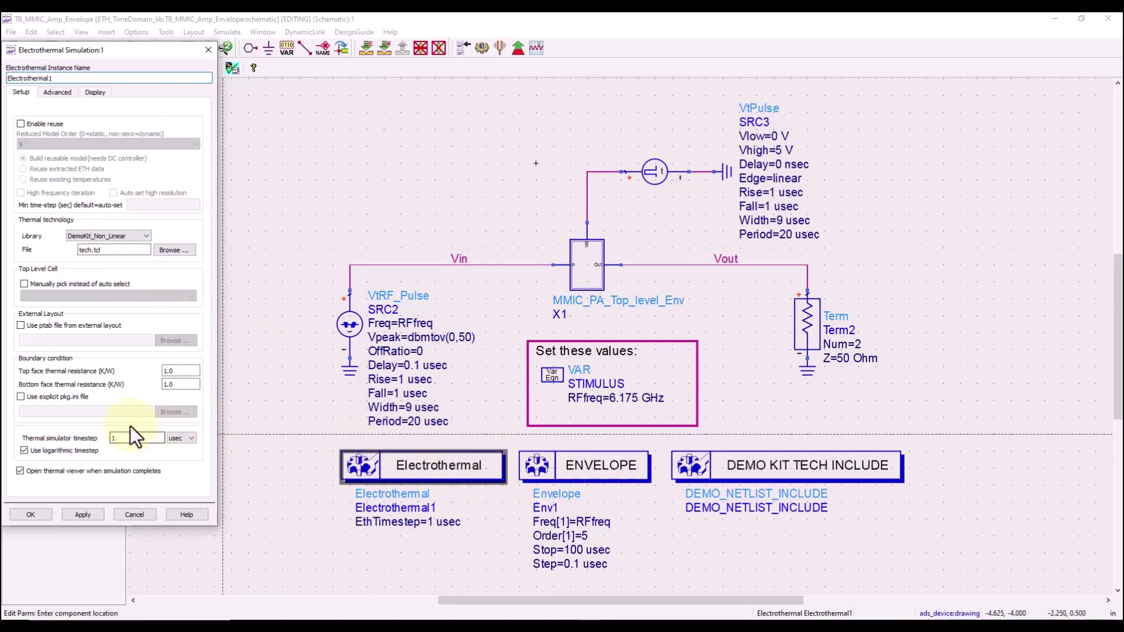
pyautogui.press('BackSpace')
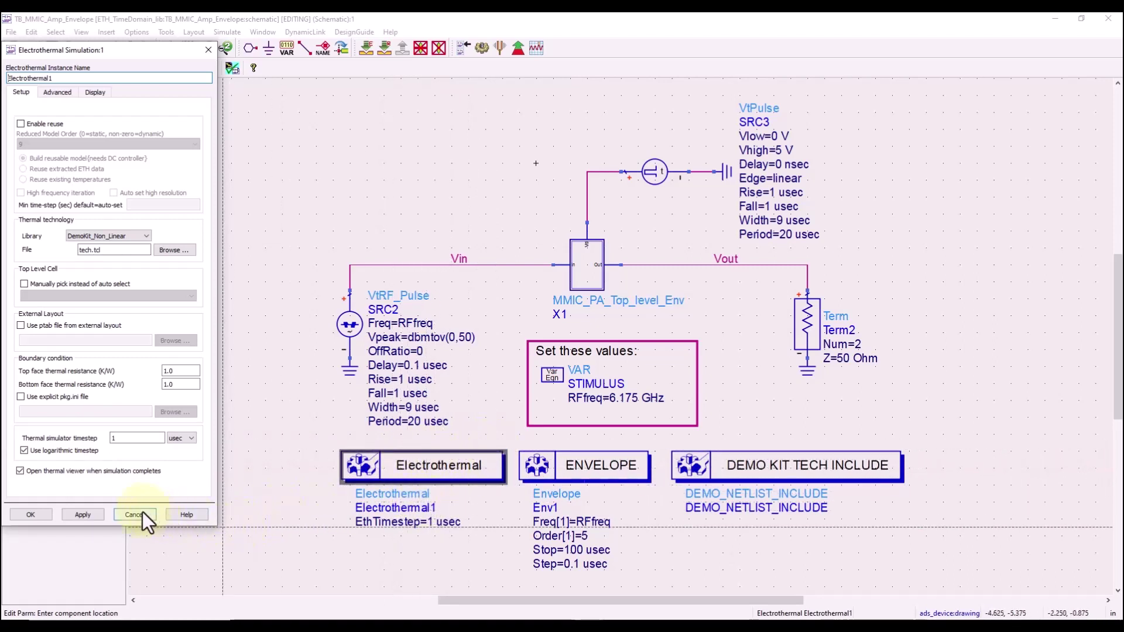
# Open help for the electrothermal setup options and scroll to the Simulator timestep section
pyautogui.click(186, 515)
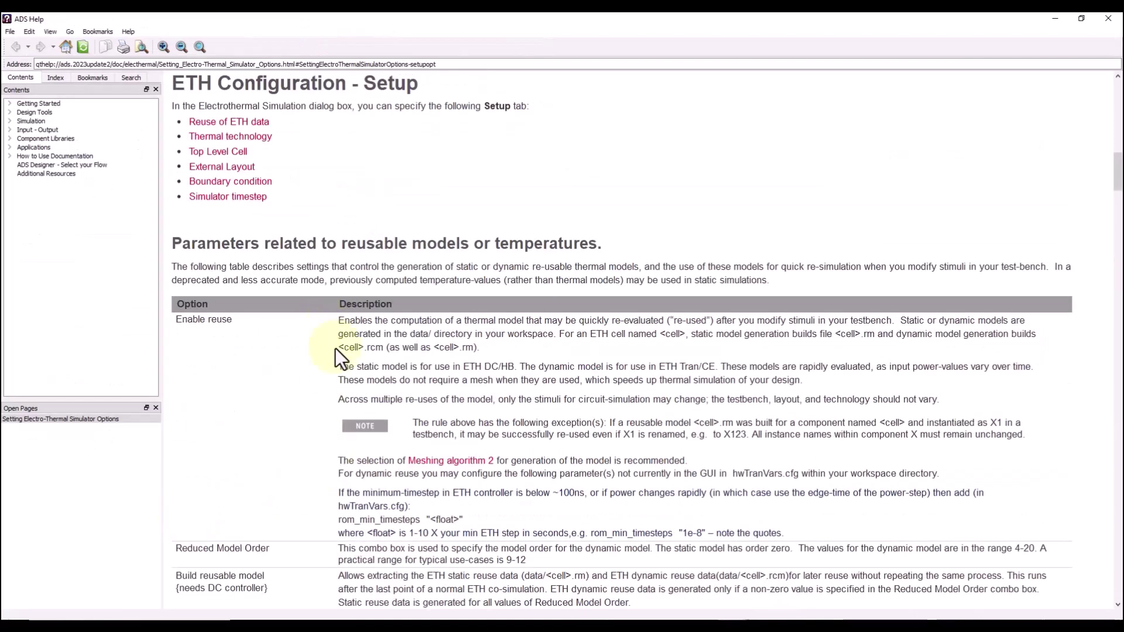
pyautogui.scroll(-15, 341, 361)
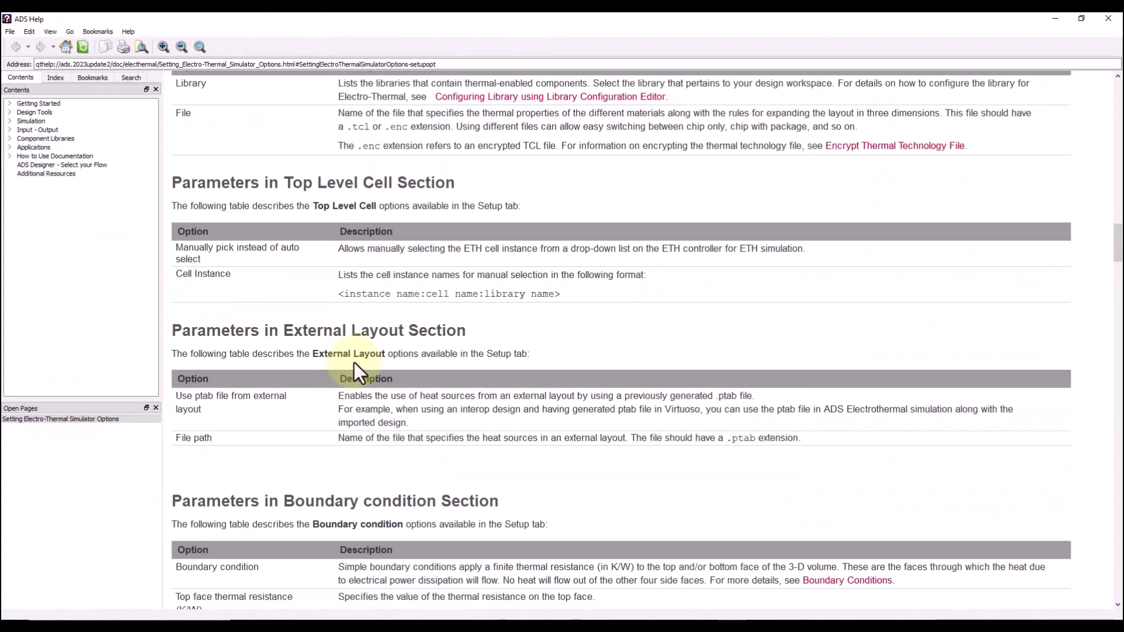
pyautogui.scroll(-14, 355, 358)
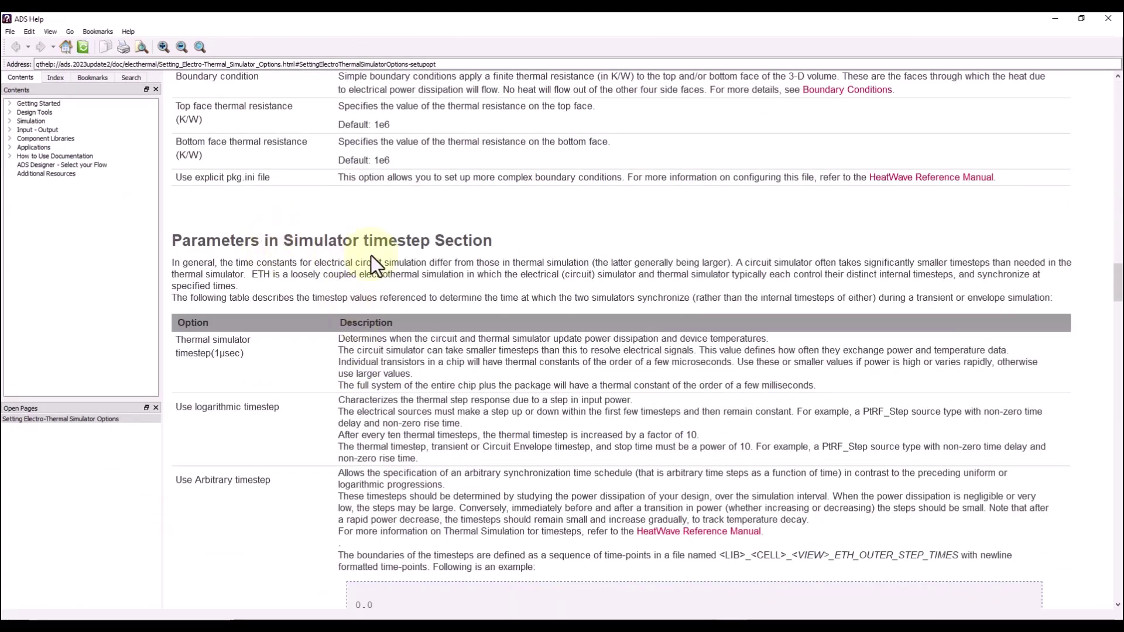
pyautogui.scroll(-2, 366, 275)
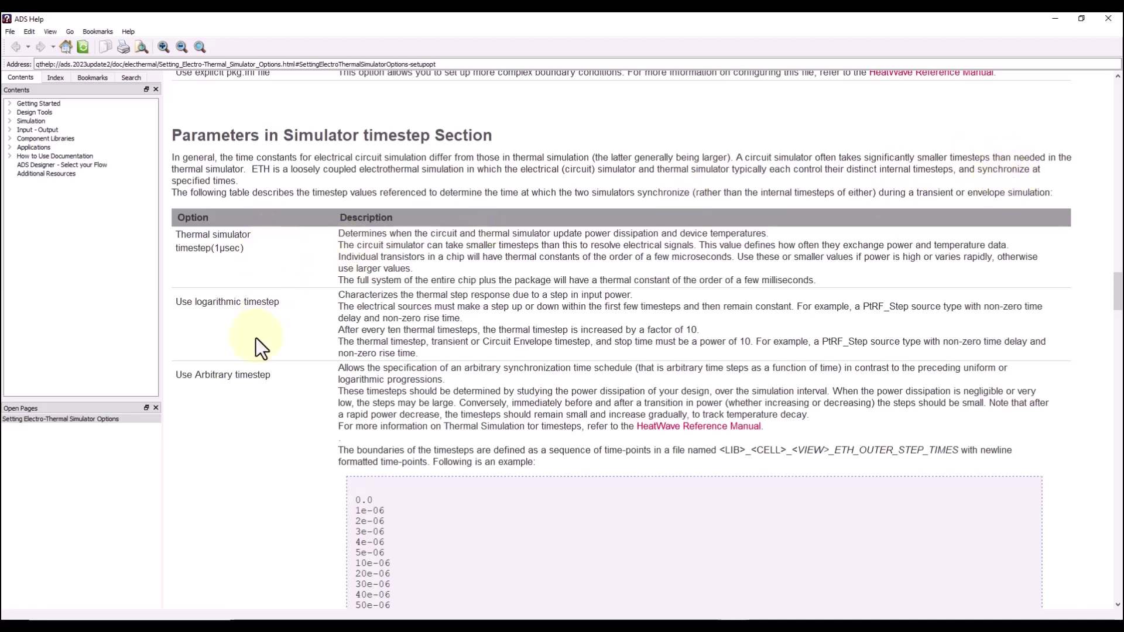
# Highlight the <LIB>_<CELL>_<VIEW>_ETH_OUTER_STEP_TIMES pattern and view the arbitrary timestep example list
pyautogui.scroll(-5, 261, 327)
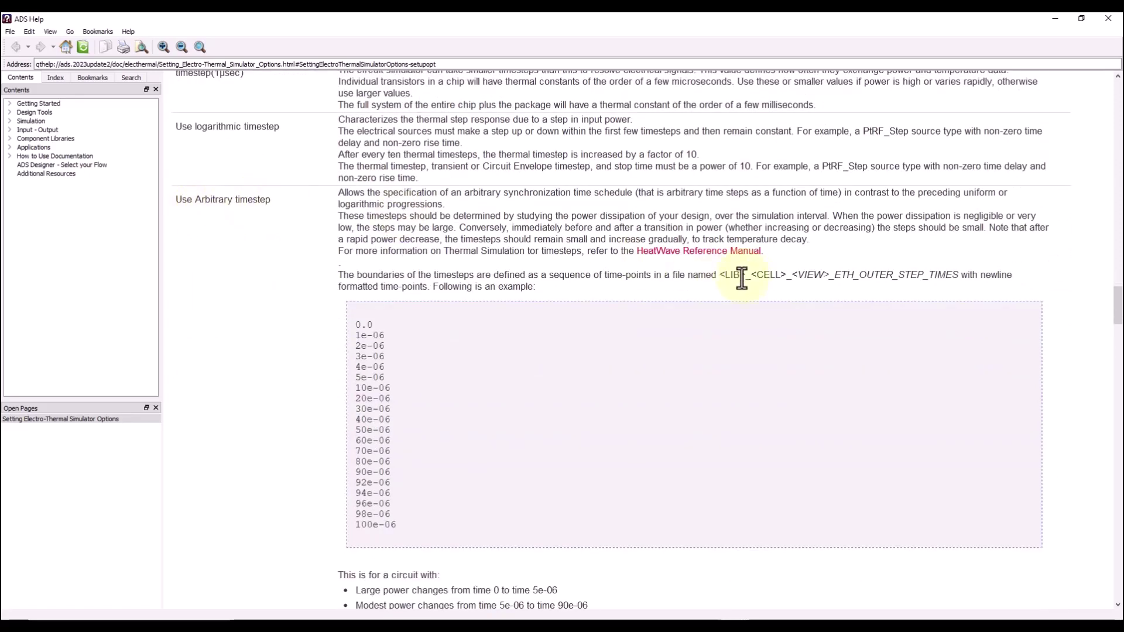
pyautogui.moveTo(720, 277); pyautogui.dragTo(935, 279)
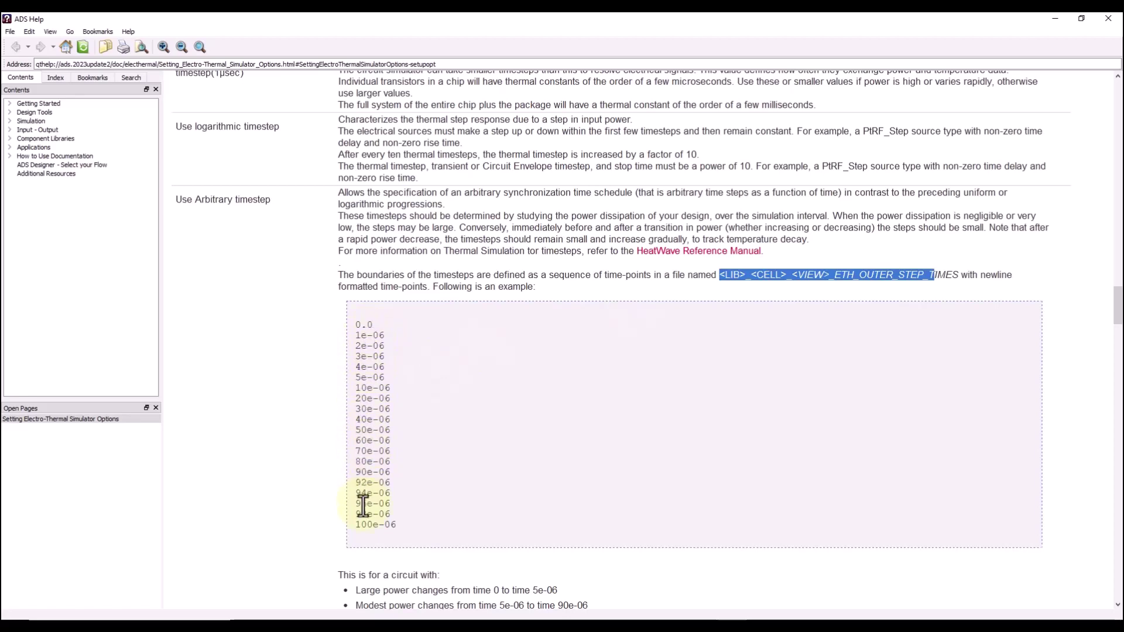
pyautogui.scroll(-3, 441, 445)
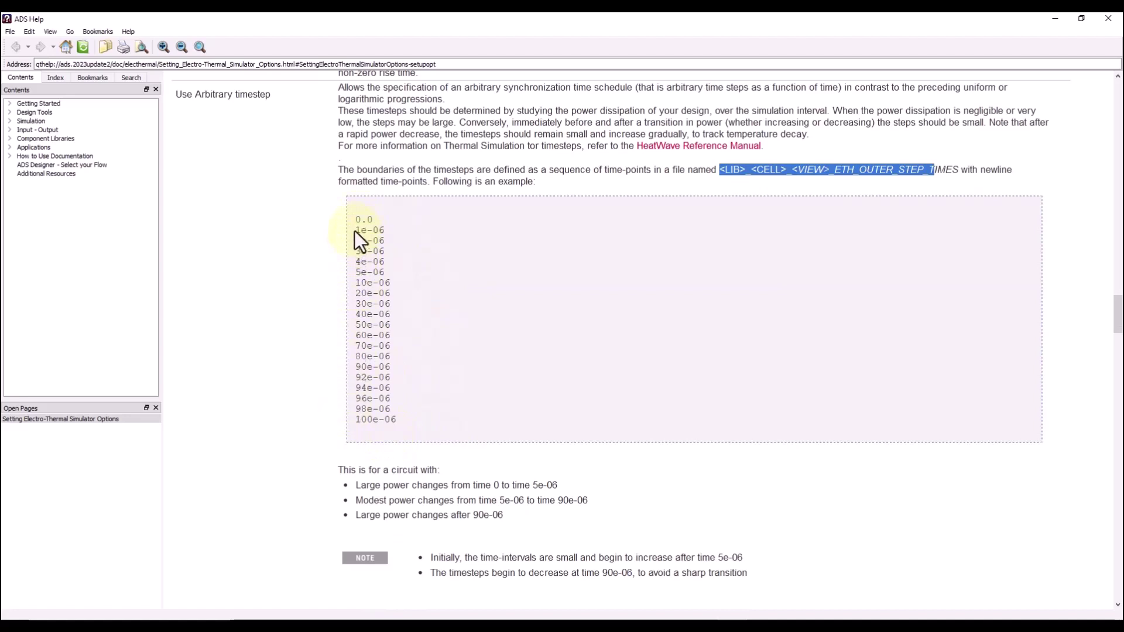
pyautogui.moveTo(356, 221); pyautogui.dragTo(391, 278)
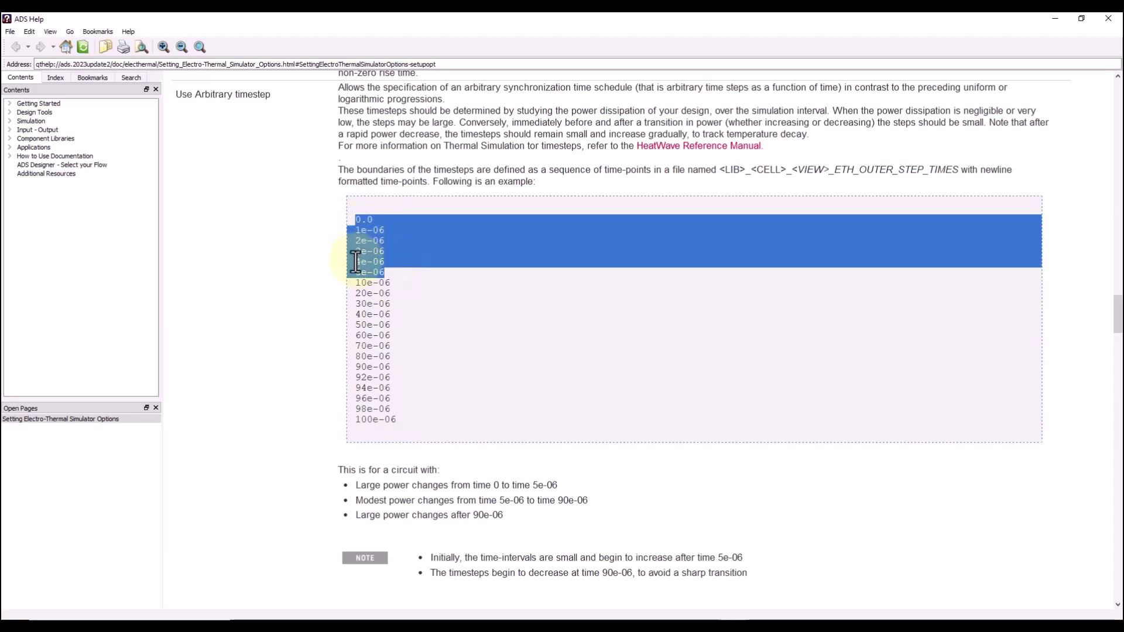
pyautogui.click(357, 282)
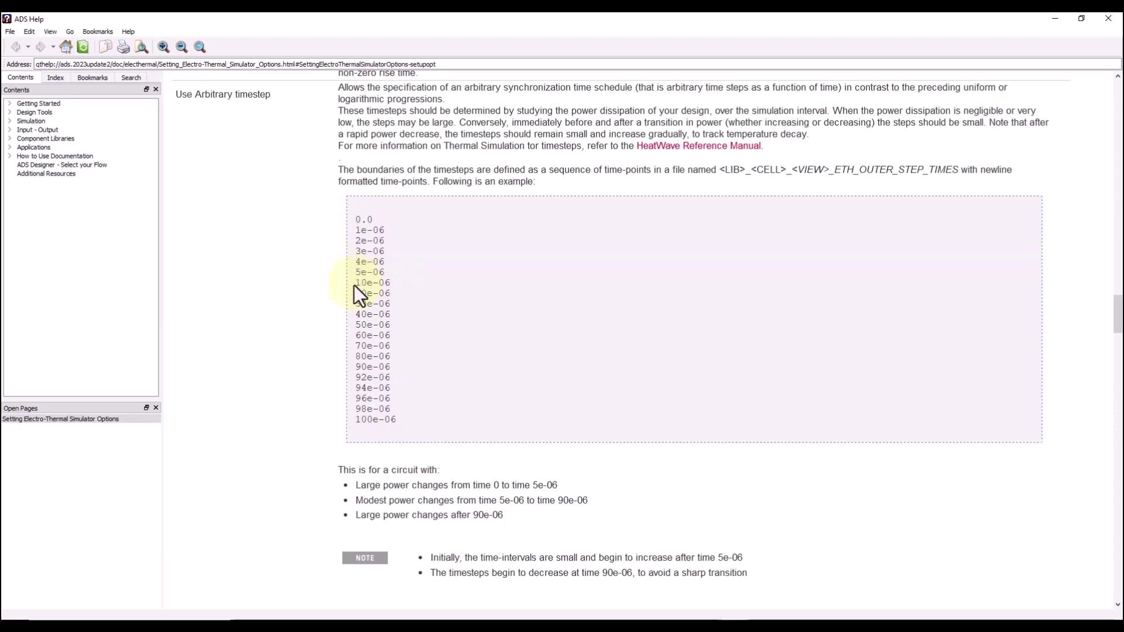
pyautogui.moveTo(356, 284); pyautogui.dragTo(390, 365)
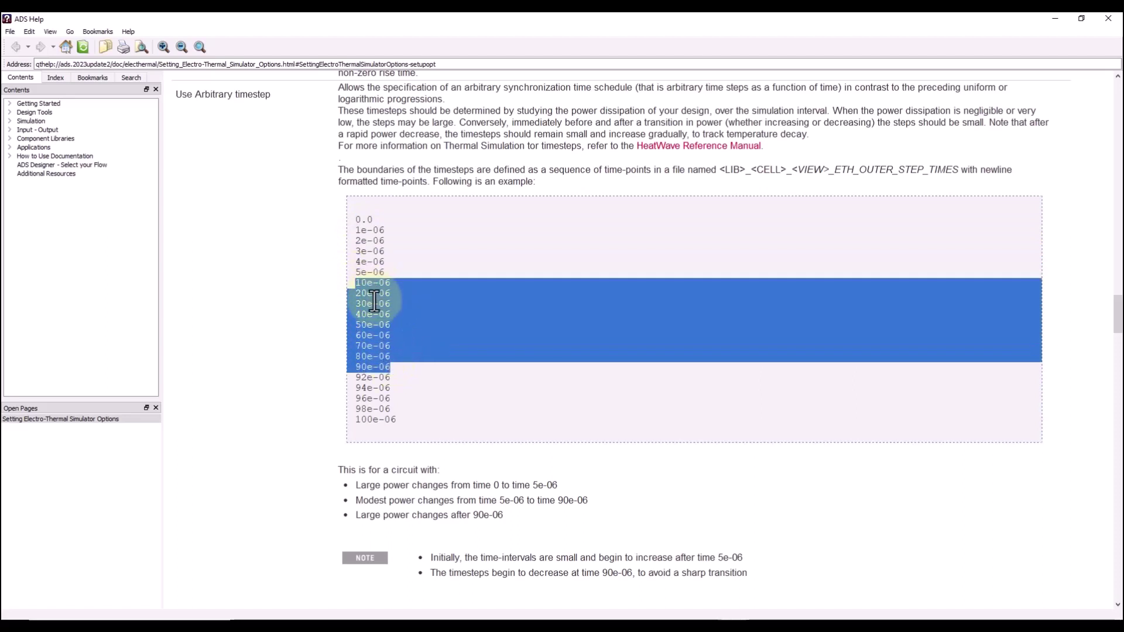
pyautogui.click(359, 382)
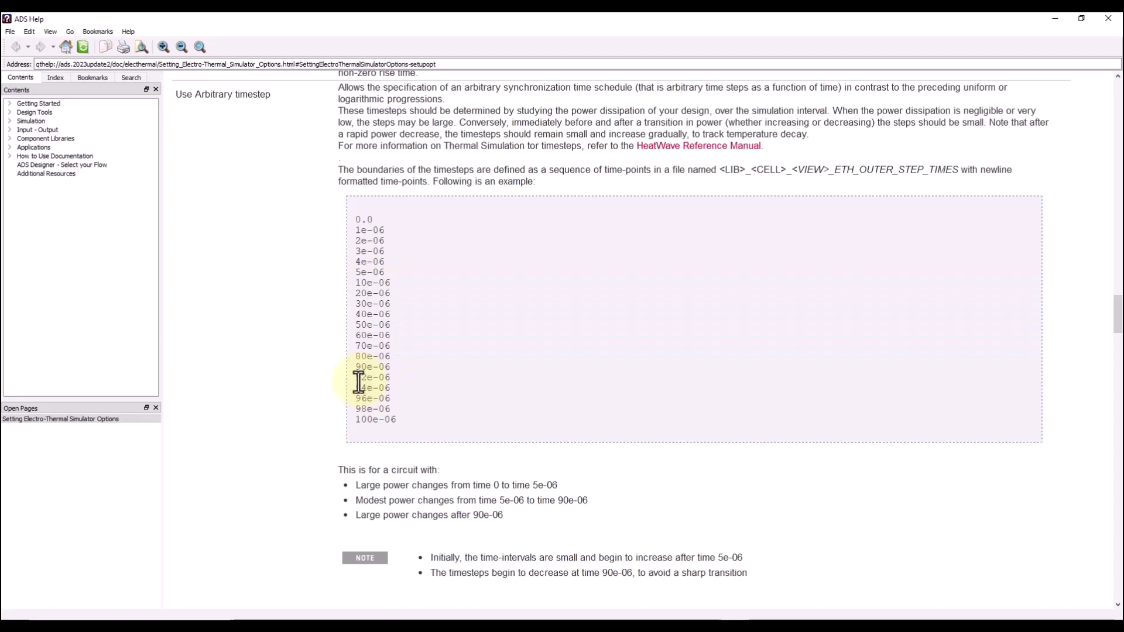
pyautogui.moveTo(358, 382); pyautogui.dragTo(395, 422)
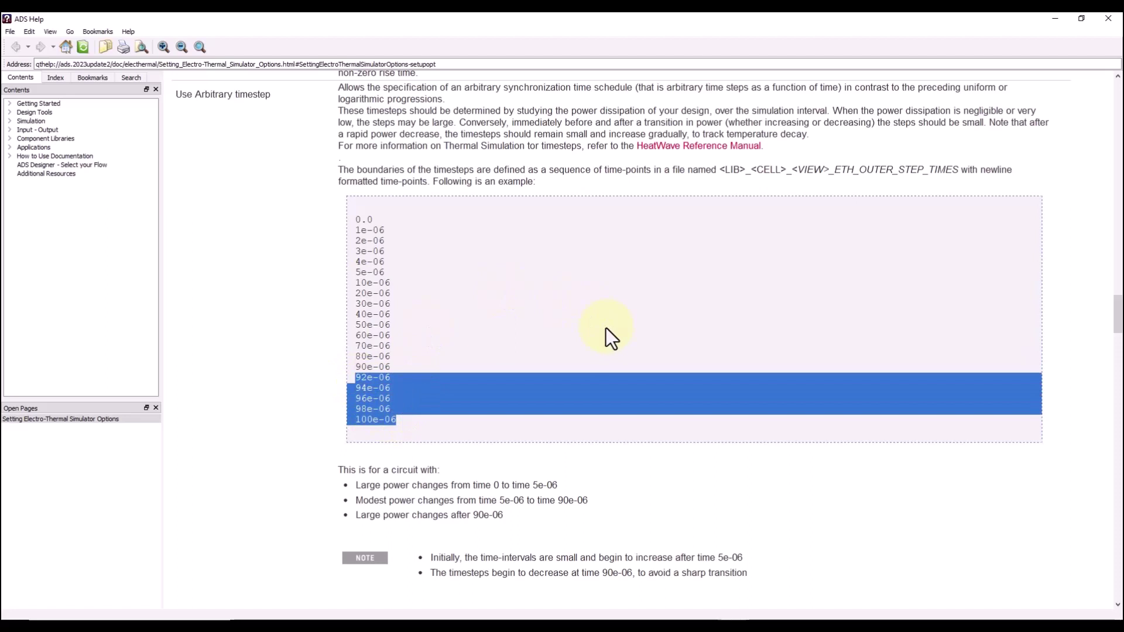
pyautogui.click(384, 311)
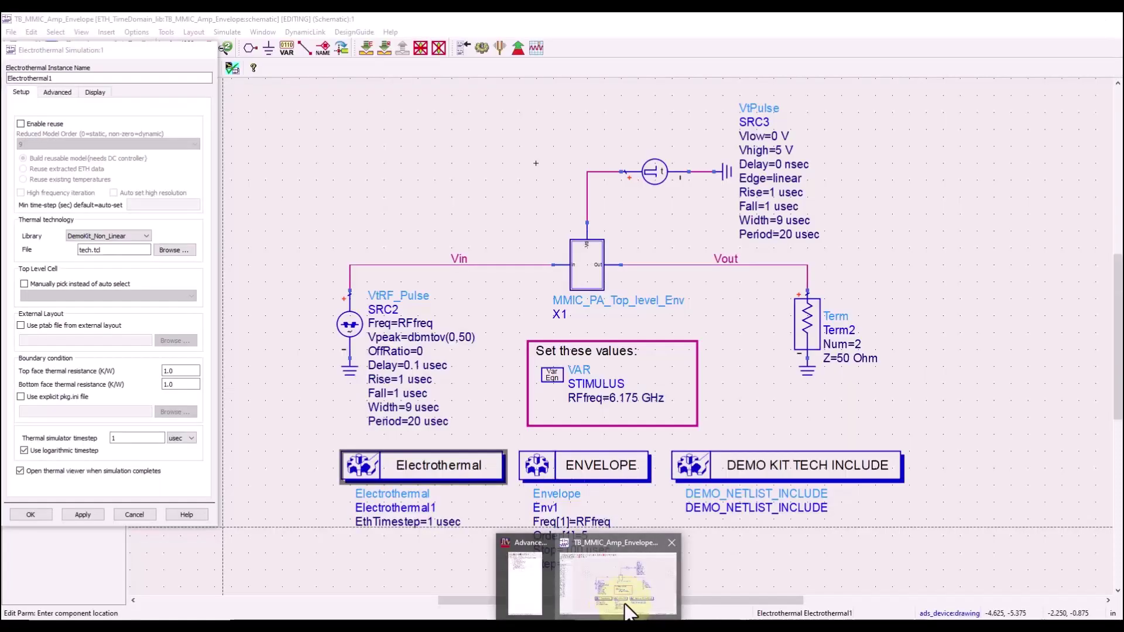
# Bring the schematic back and cancel the Electrothermal Simulation dialog without changes
pyautogui.click(623, 610)
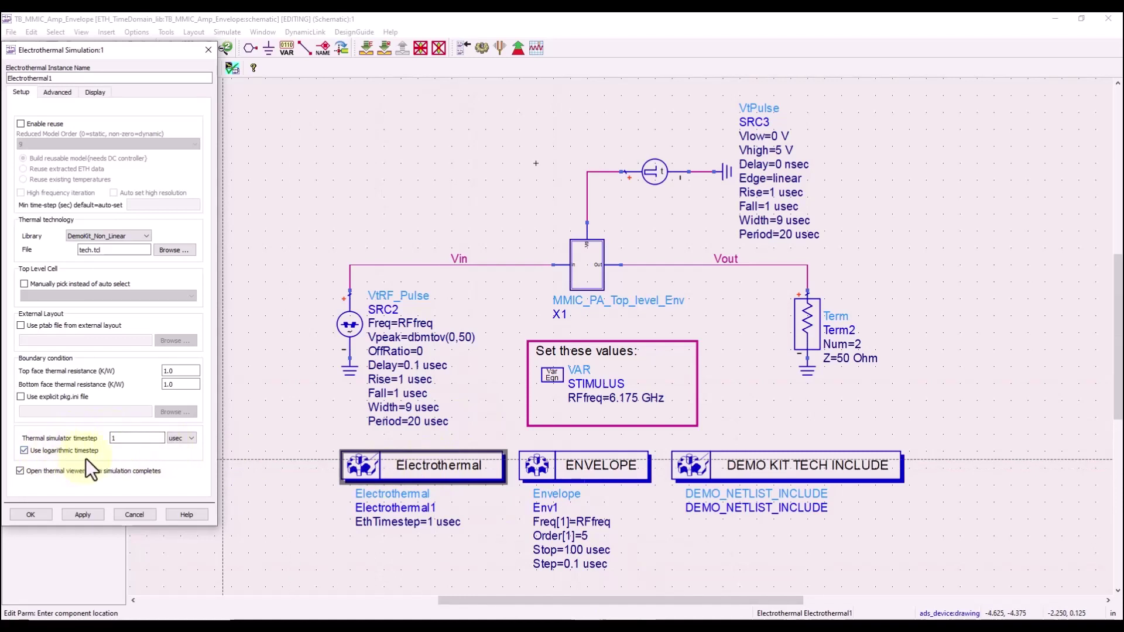
pyautogui.click(148, 515)
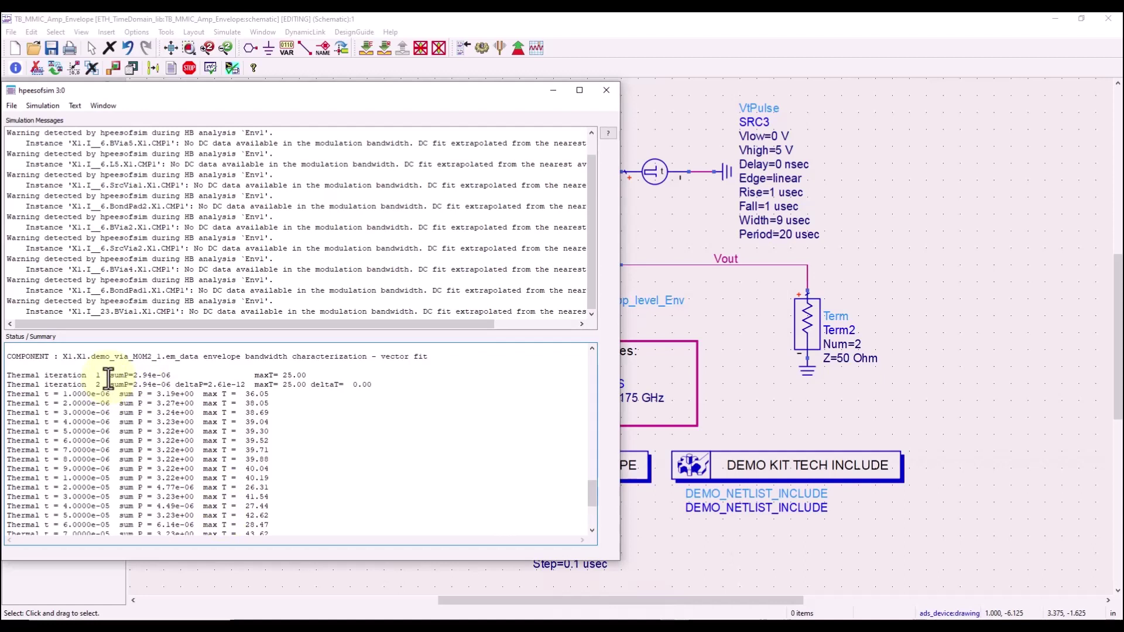
# Highlight the thermal iteration and per-timestep max temperature lines in the simulation log
pyautogui.moveTo(110, 375); pyautogui.dragTo(374, 384)
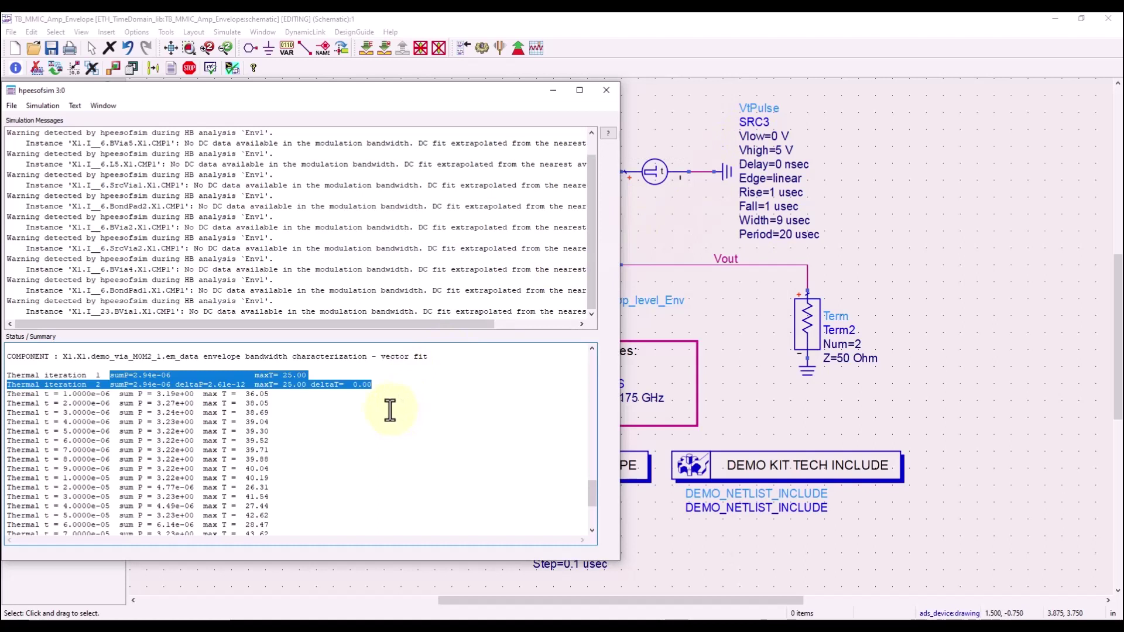
pyautogui.click(124, 405)
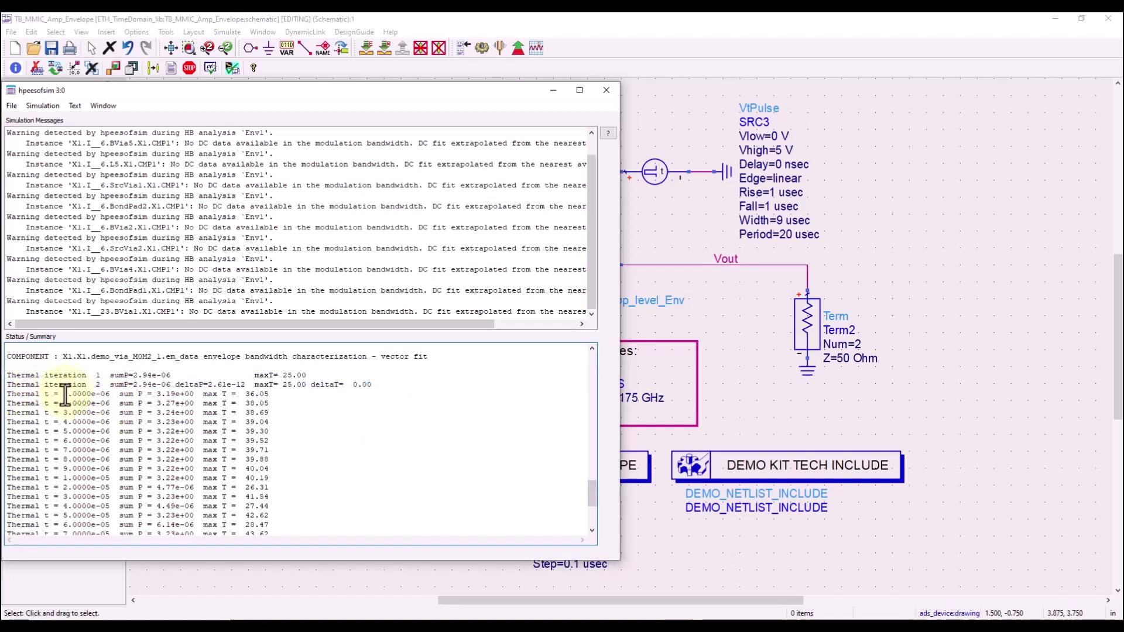
pyautogui.moveTo(63, 394); pyautogui.dragTo(109, 479)
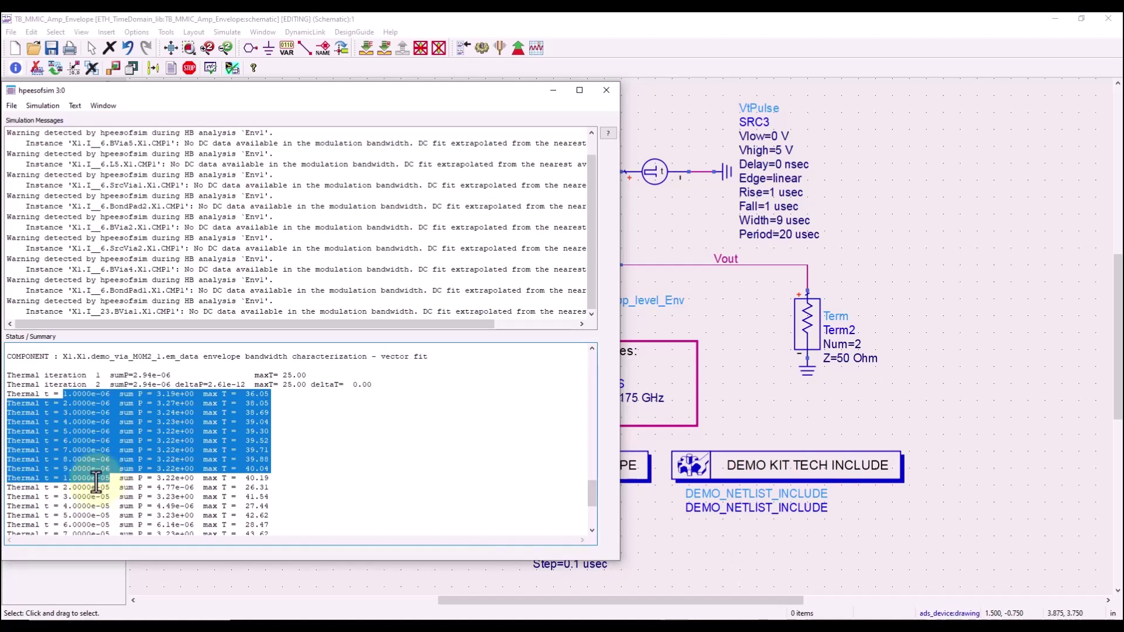
pyautogui.scroll(-3, 88, 463)
pyautogui.click(62, 400)
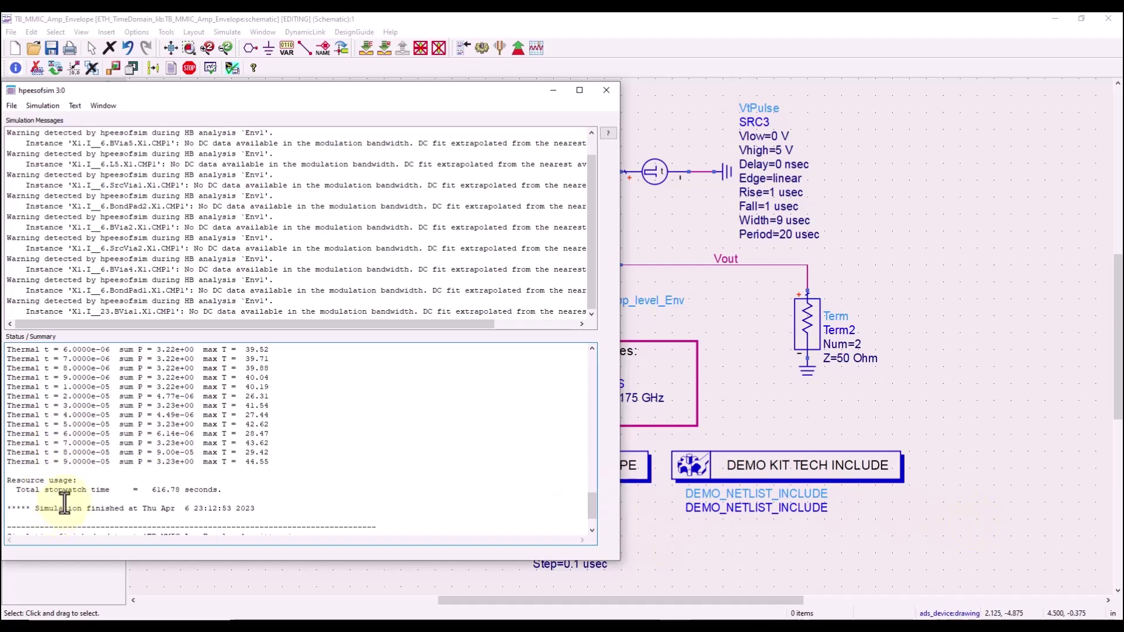
# Scroll the log to 'Simulation finished' and bring the schematic back in front
pyautogui.scroll(3, 130, 462)
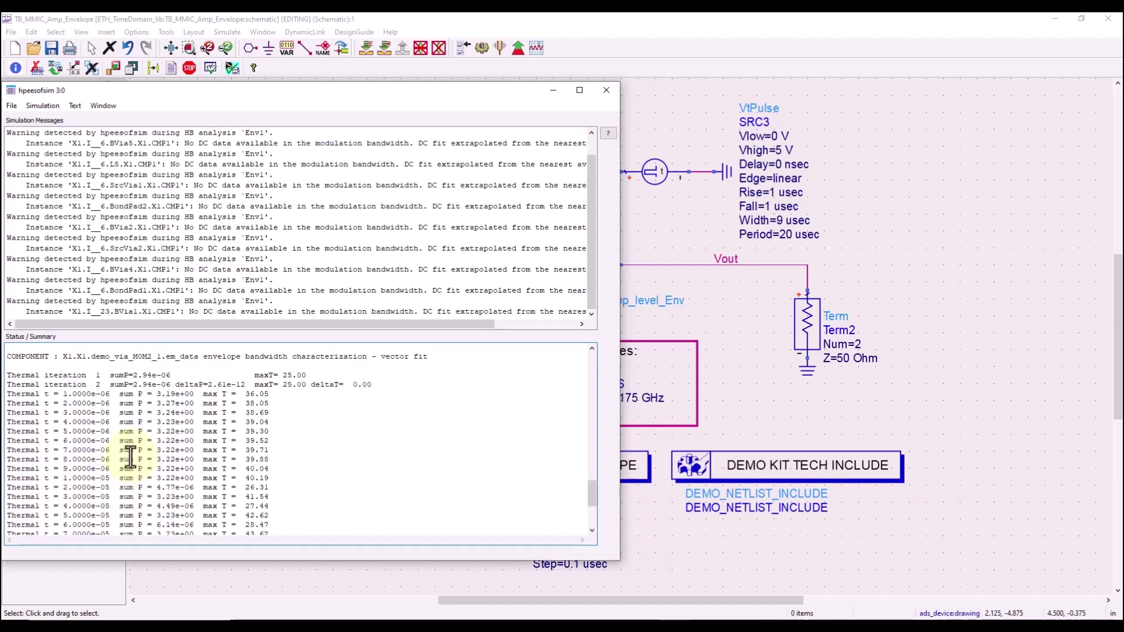
pyautogui.scroll(-1, 130, 457)
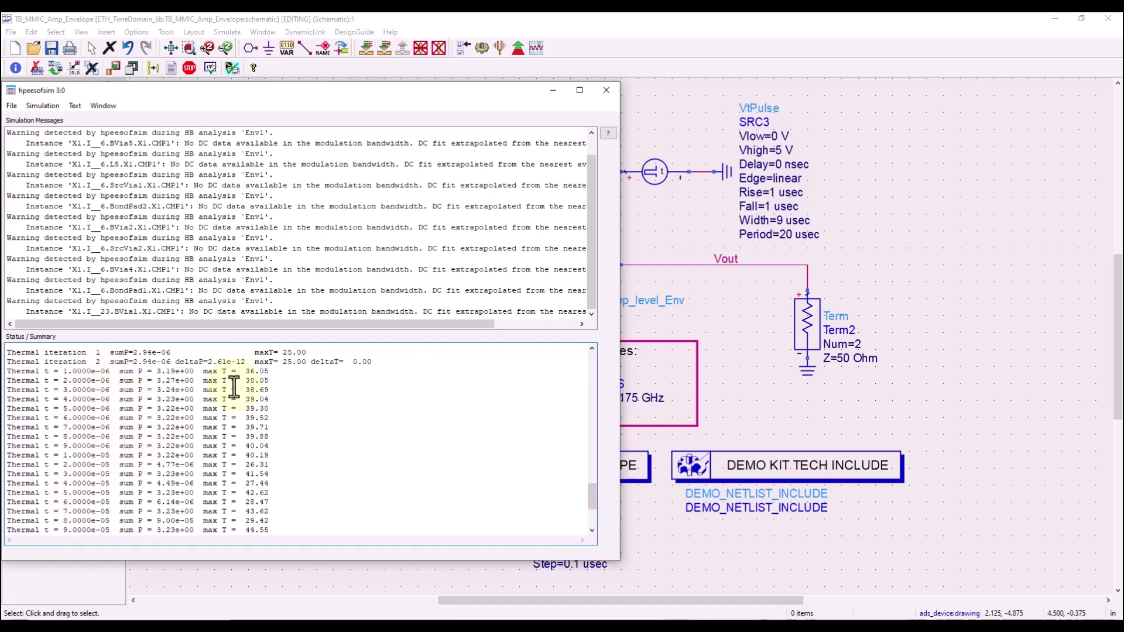
pyautogui.click(737, 393)
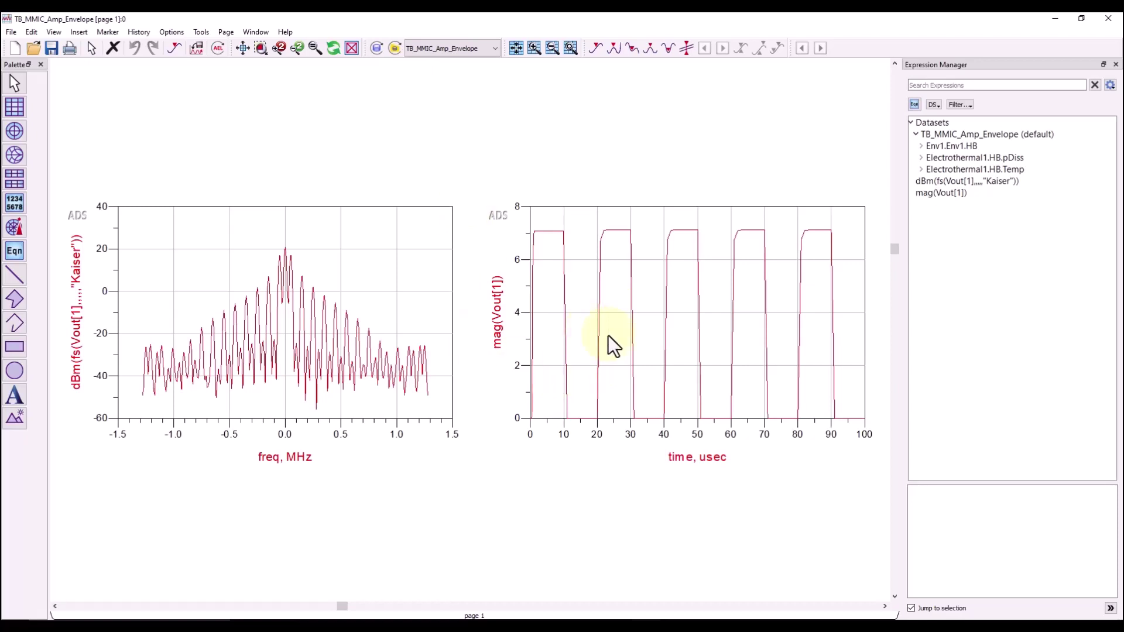
# Open the eth Temperature viewer and maximize it to full screen
pyautogui.click(691, 612)
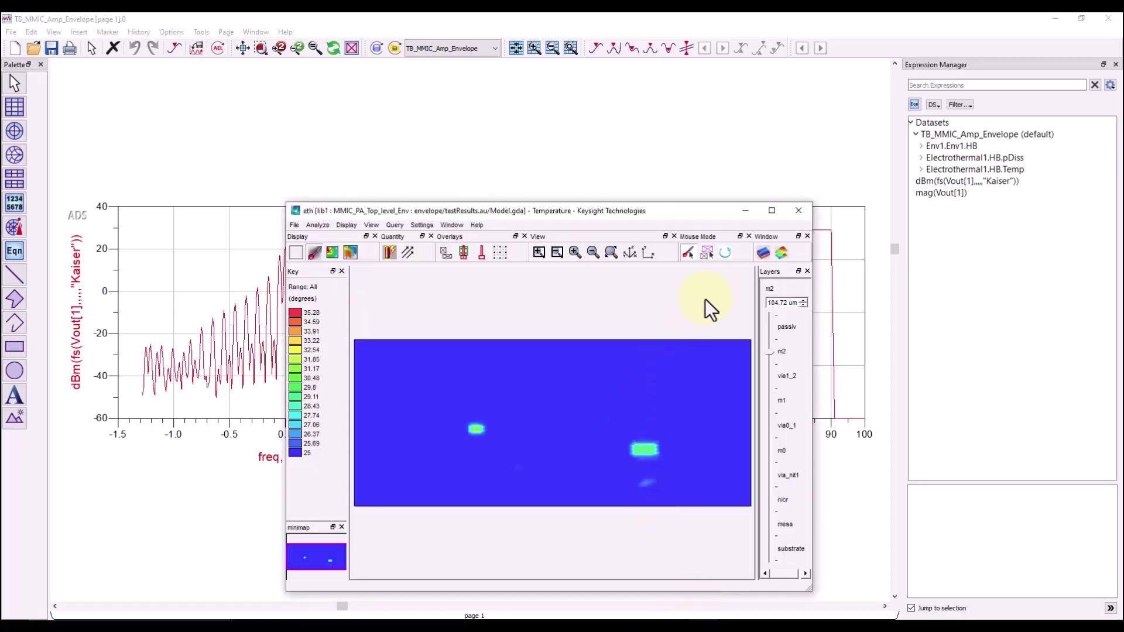
pyautogui.click(772, 211)
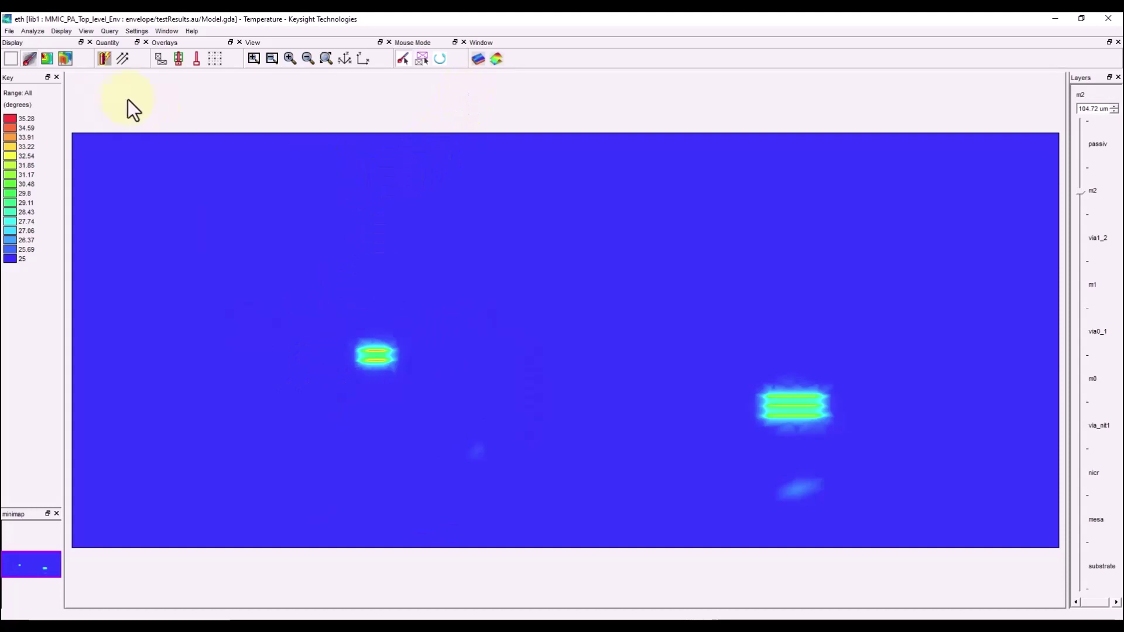
# Play the transient temperature movie on the 2D chip map via Display > Transient movie
pyautogui.click(64, 30)
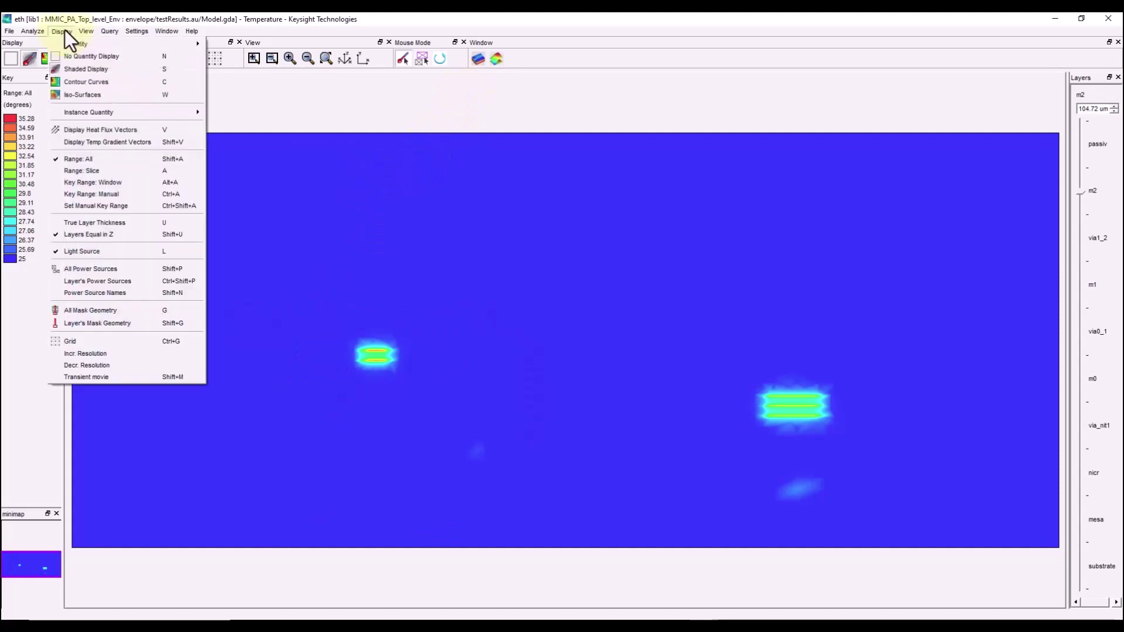
pyautogui.click(96, 377)
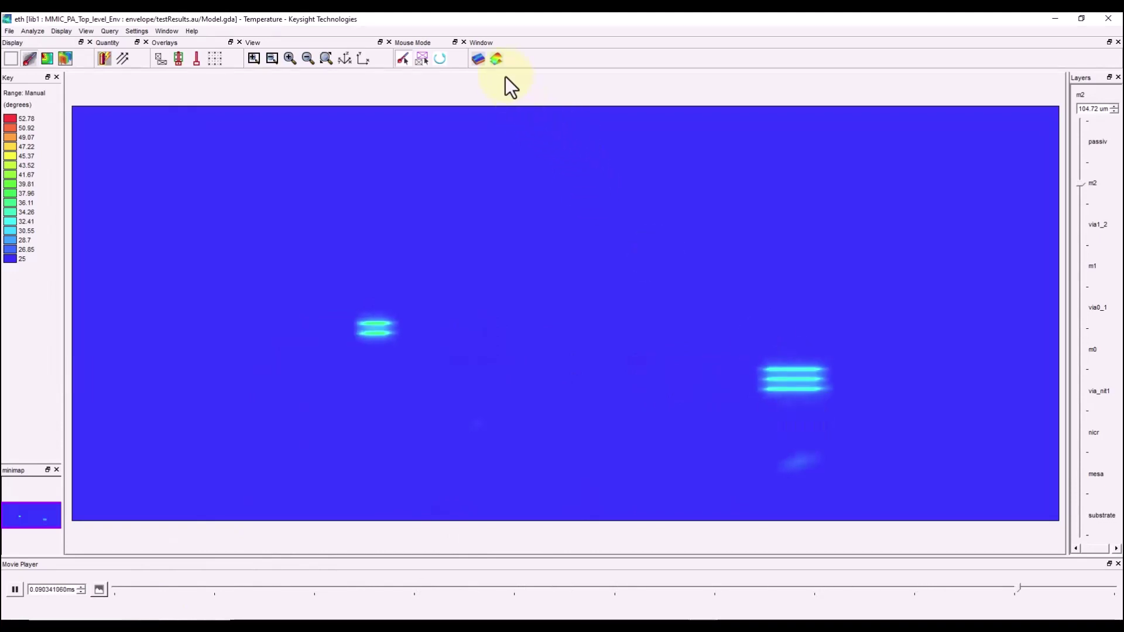
# Show the 3D temperature surface plot maximized and play its transient movie
pyautogui.click(497, 58)
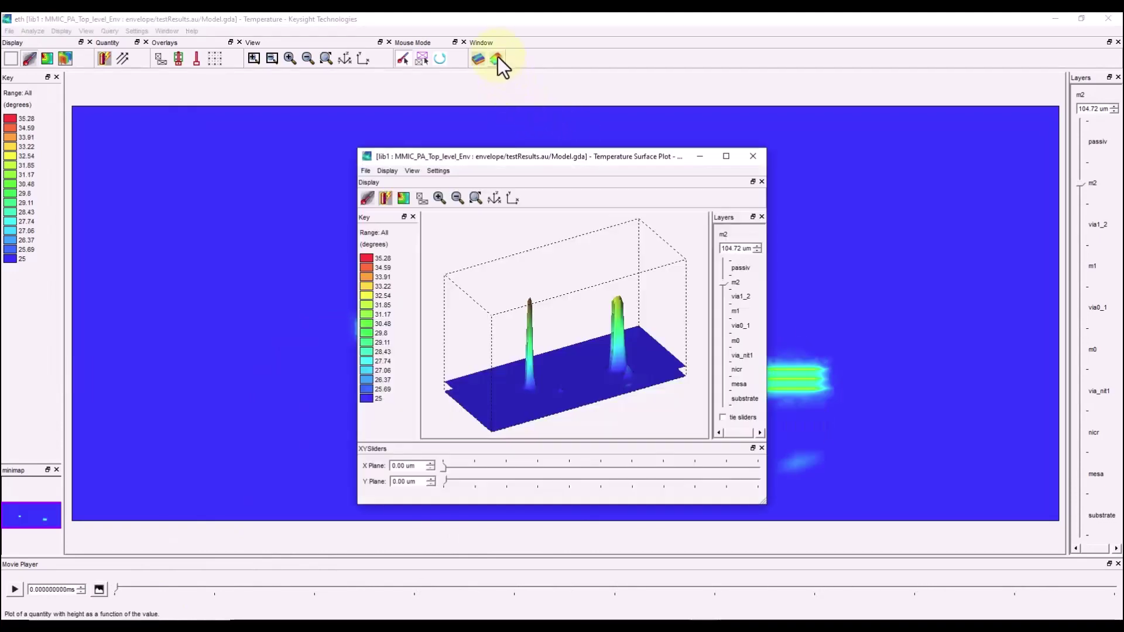
pyautogui.doubleClick(563, 161)
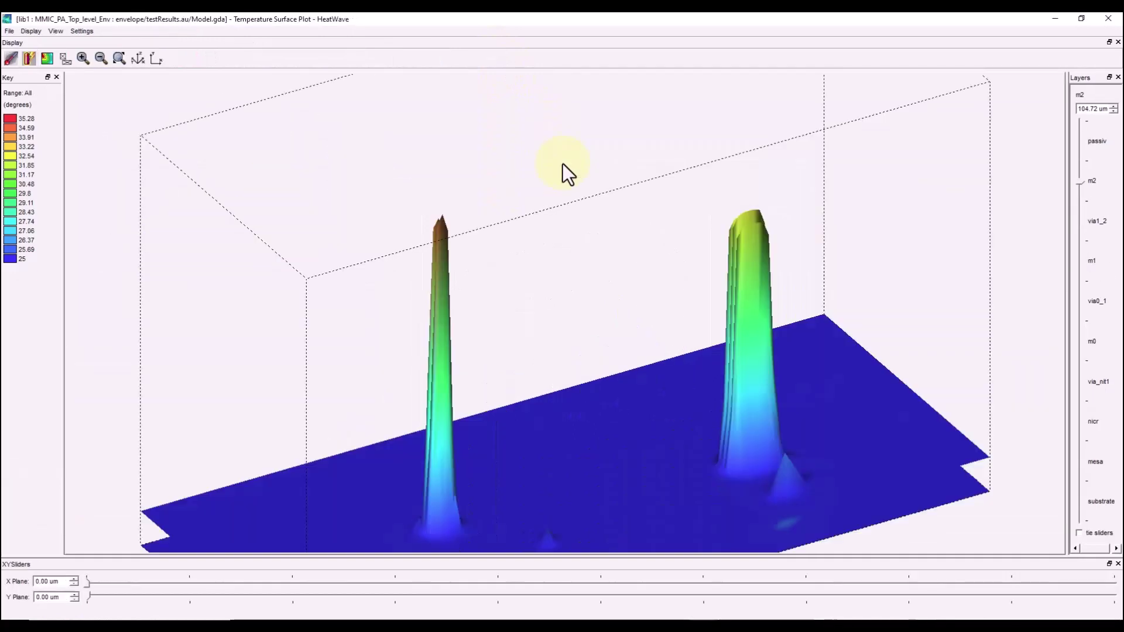
pyautogui.click(36, 30)
pyautogui.click(62, 199)
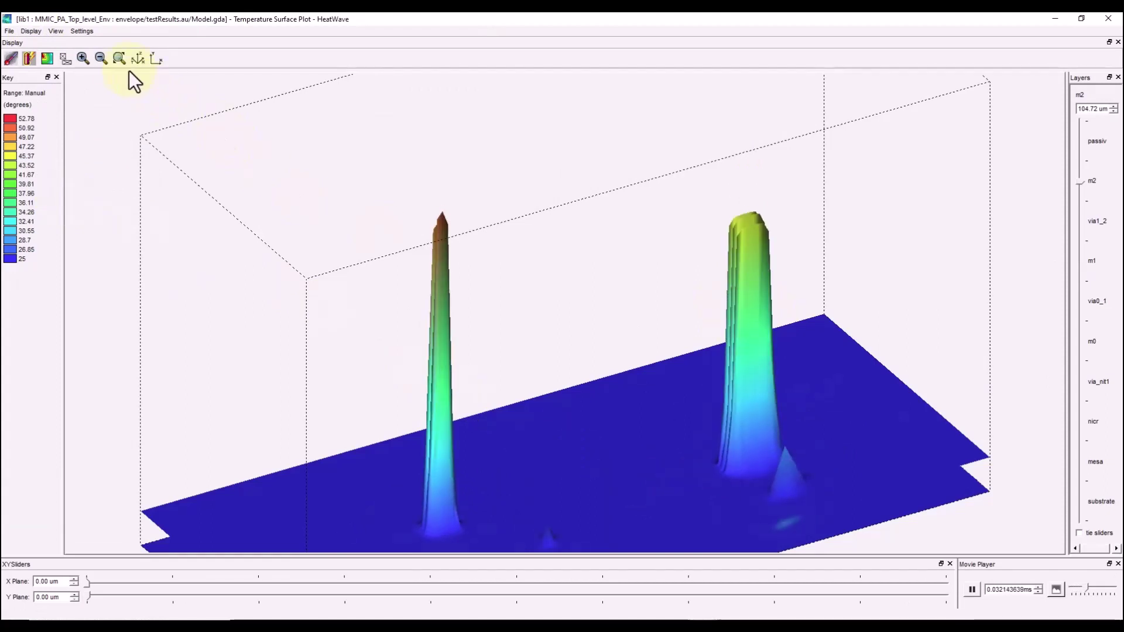
# Zoom out four times to see the whole chip, then close the surface plot
pyautogui.click(98, 58)
pyautogui.click(97, 58)
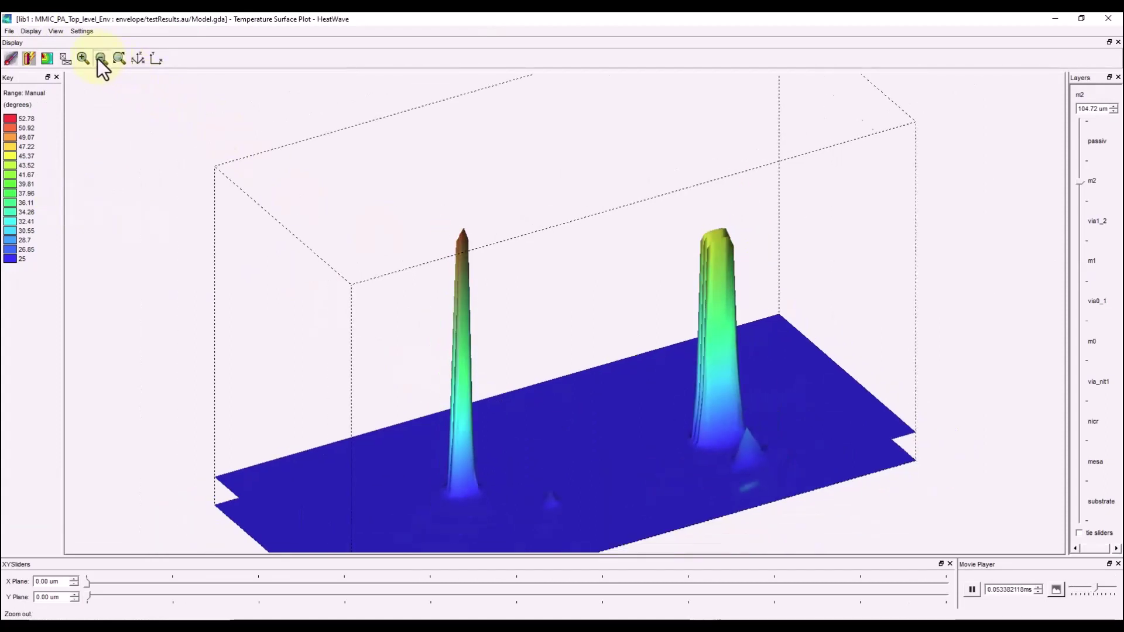
pyautogui.click(97, 58)
pyautogui.click(97, 58)
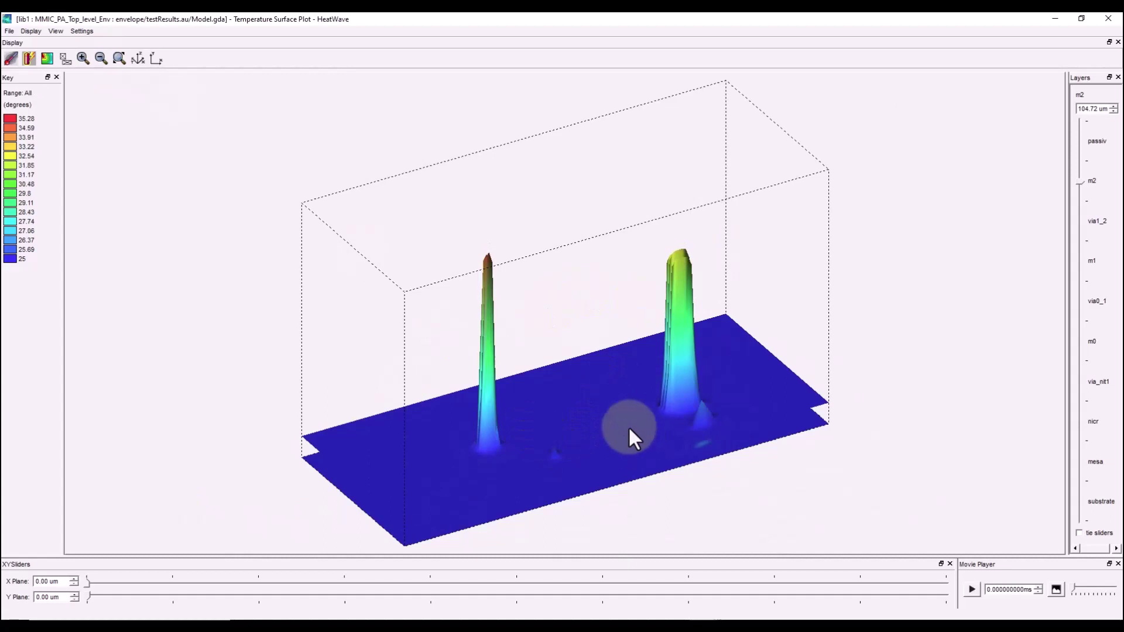
pyautogui.click(1109, 18)
# Close the Temperature viewer, switch to the testbench schematic, and open Electrothermal1's settings
pyautogui.click(1112, 20)
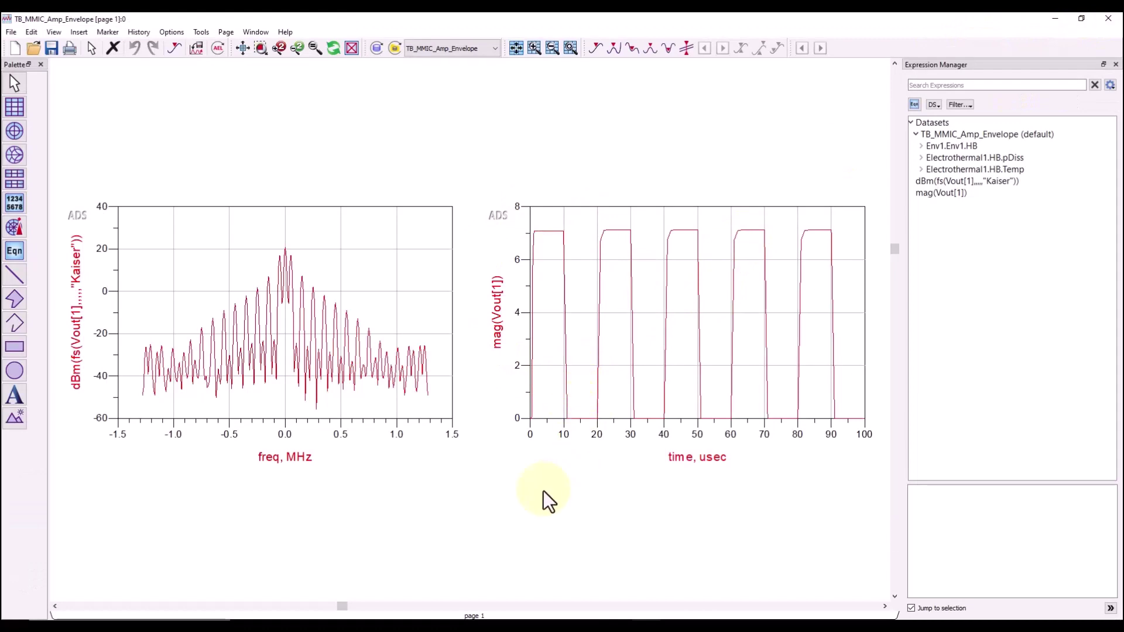
pyautogui.click(589, 626)
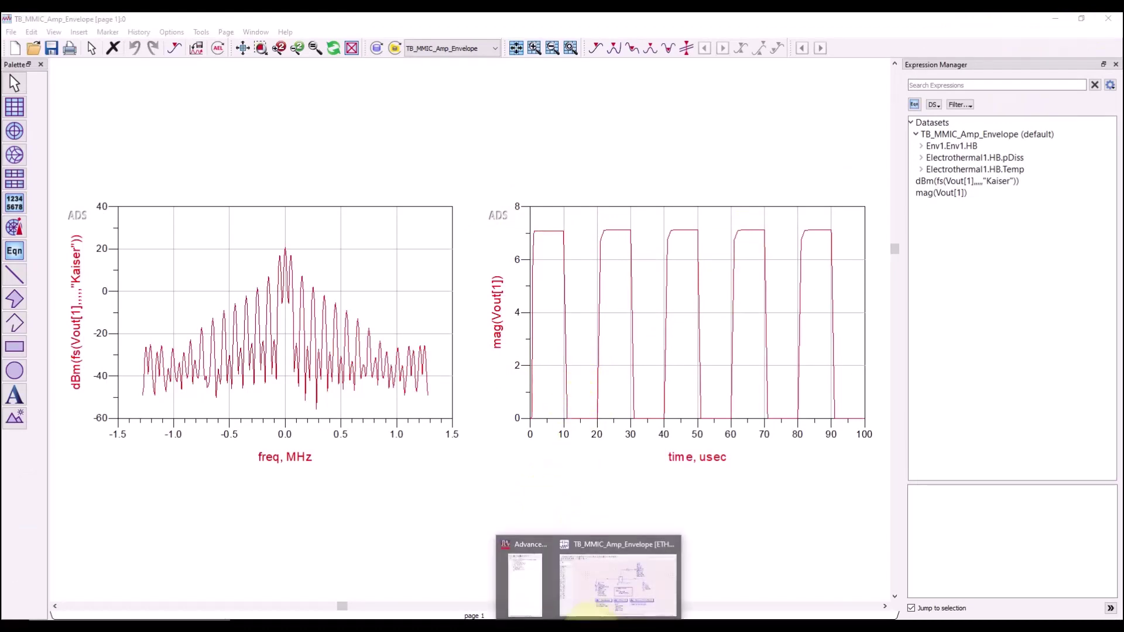
pyautogui.click(618, 609)
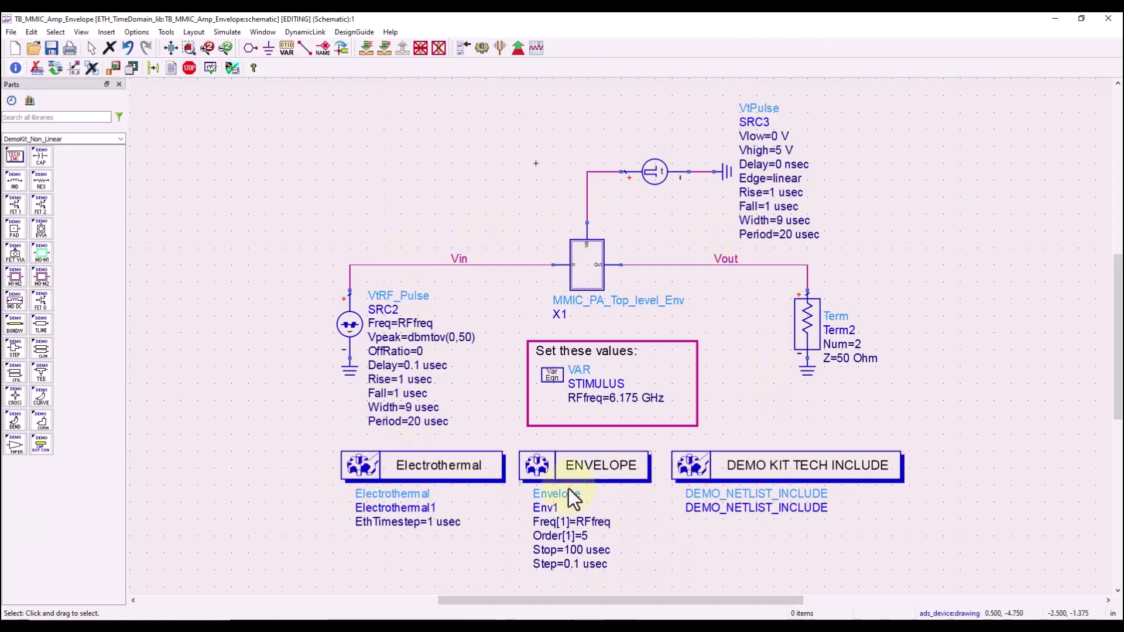
pyautogui.doubleClick(486, 473)
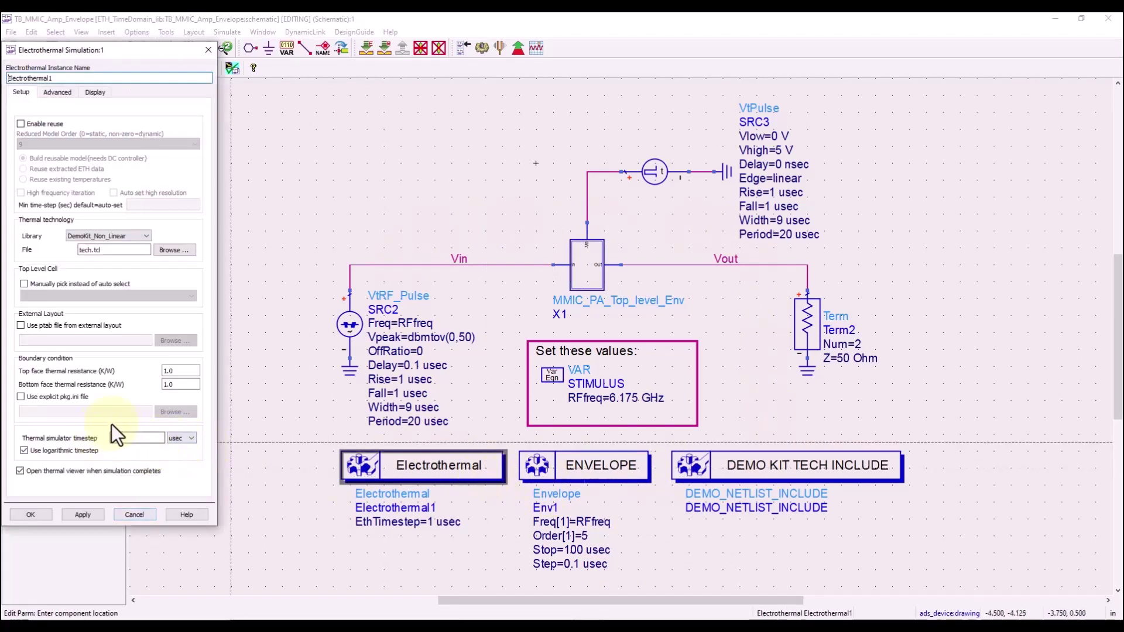